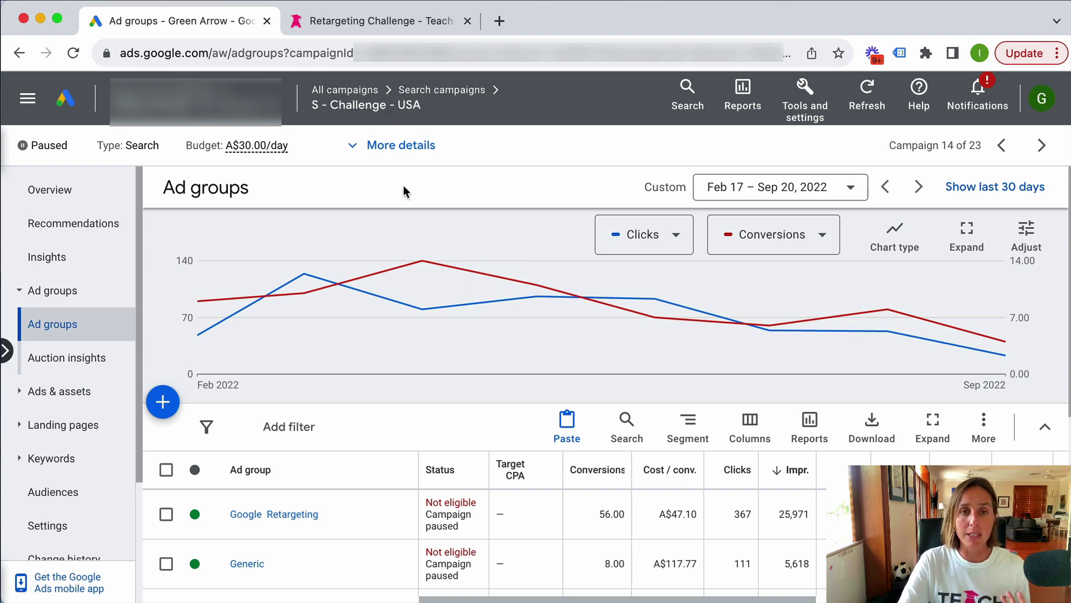
Look over the retargeting challenge landing page.
{"action": "left_click", "coordinate": [369, 22]}
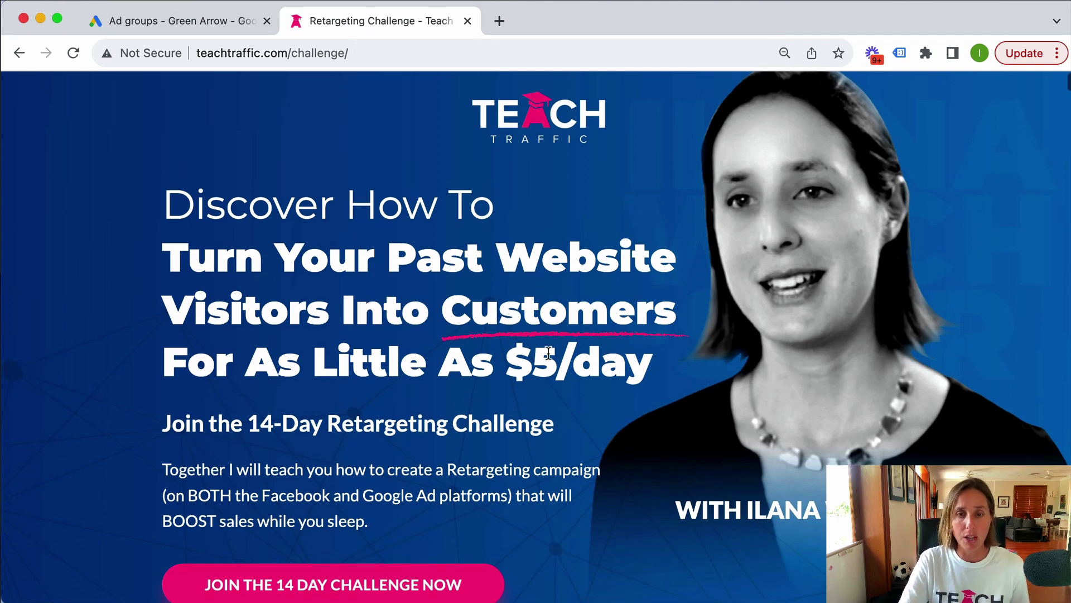
{"action": "scroll", "coordinate": [549, 354], "scroll_direction": "down", "scroll_amount": 6}
{"action": "scroll", "coordinate": [549, 357], "scroll_direction": "down", "scroll_amount": 3}
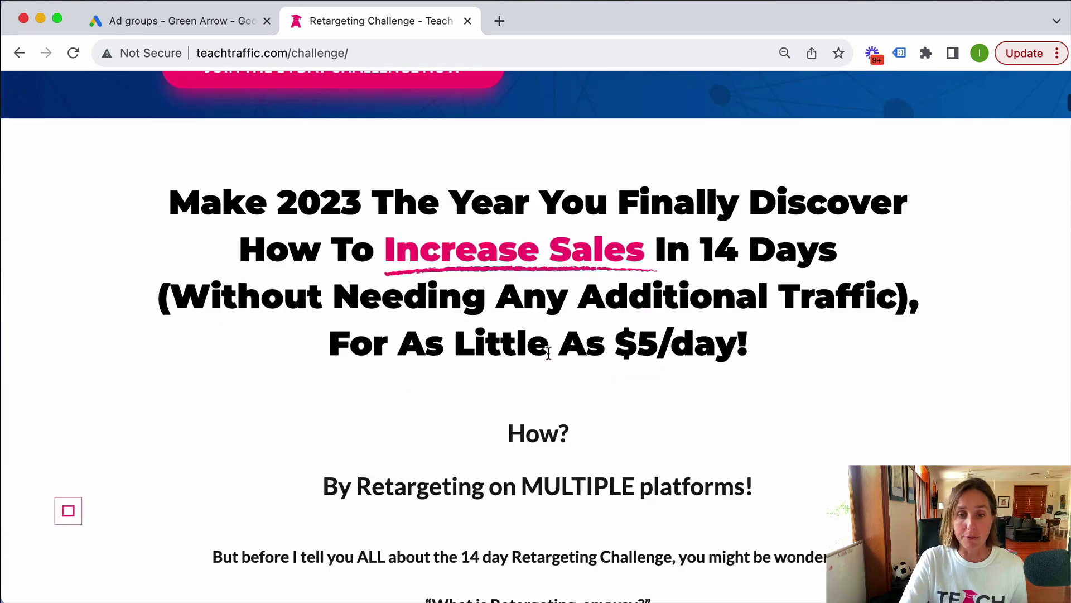
{"action": "scroll", "coordinate": [549, 357], "scroll_direction": "up", "scroll_amount": 9}
Return to the campaign's ad groups page and bring the five-ad-group table into view.
{"action": "left_click", "coordinate": [182, 15]}
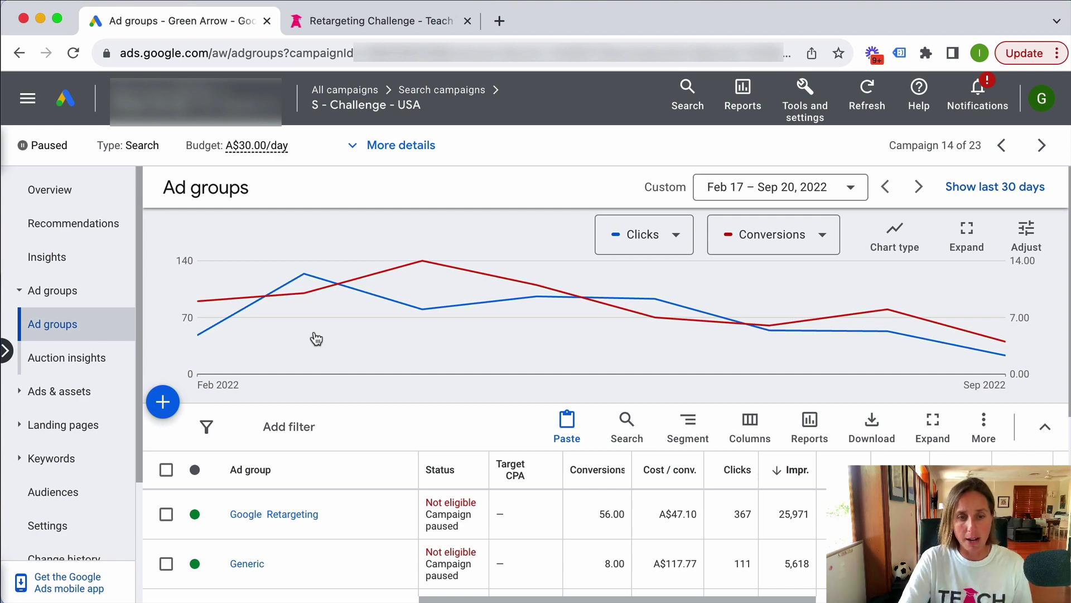
{"action": "scroll", "coordinate": [415, 411], "scroll_direction": "down", "scroll_amount": 3}
{"action": "scroll", "coordinate": [416, 411], "scroll_direction": "down", "scroll_amount": 1}
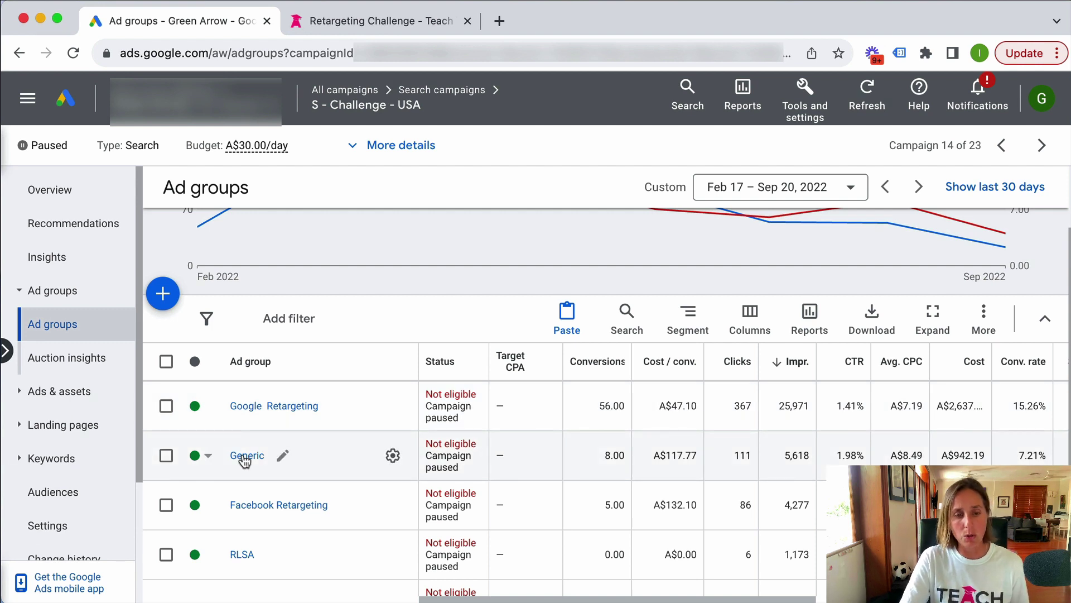
{"action": "scroll", "coordinate": [324, 539], "scroll_direction": "down", "scroll_amount": 1}
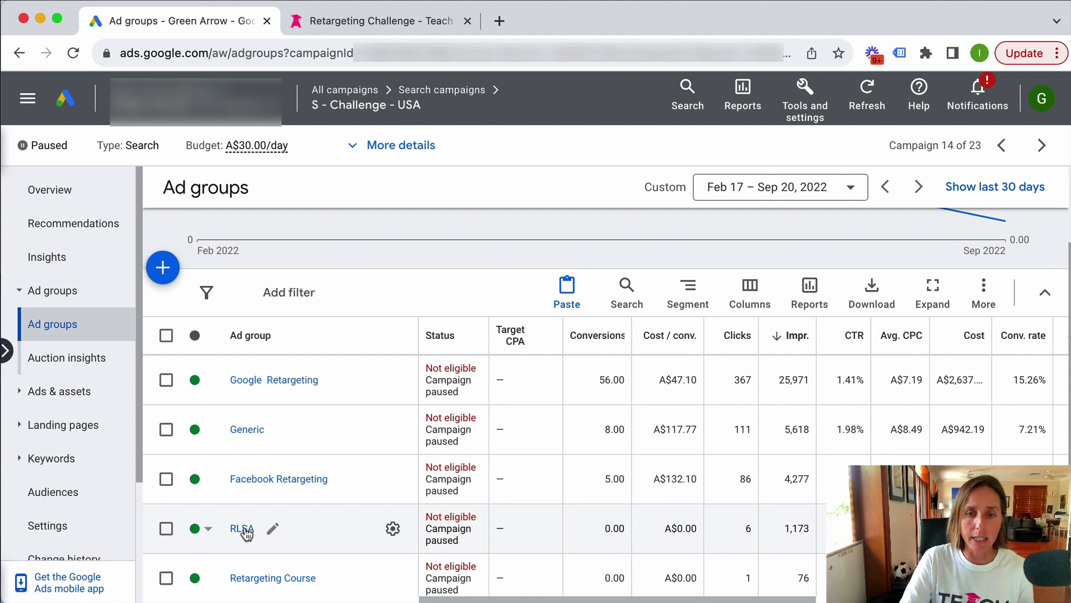
{"action": "scroll", "coordinate": [245, 530], "scroll_direction": "up", "scroll_amount": 1}
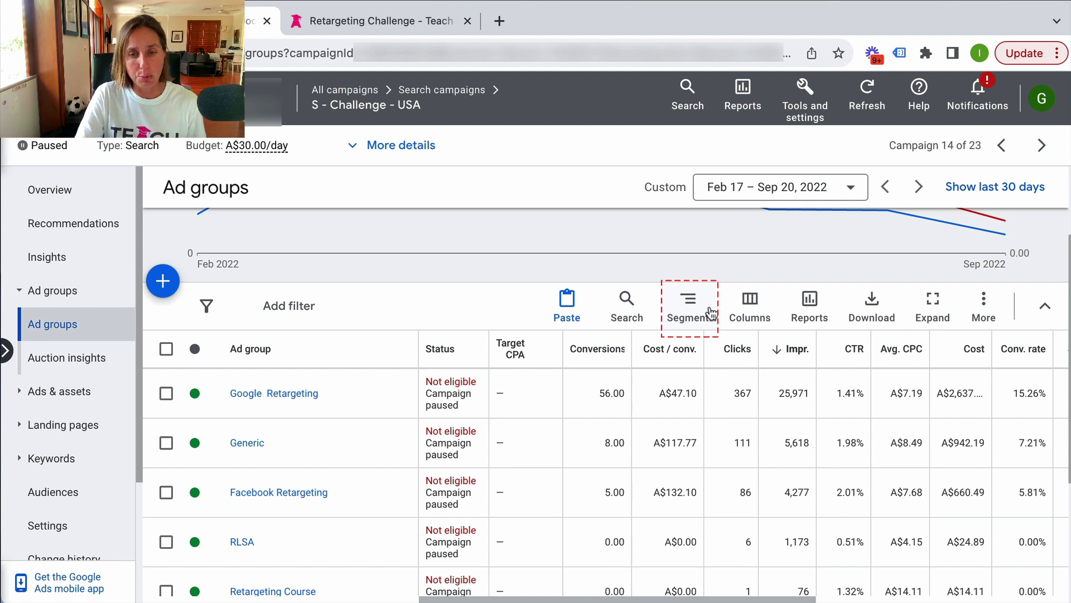
Segment the ad groups by Device and review the Computers, Mobile phones and Tablets rows.
{"action": "left_click", "coordinate": [694, 310]}
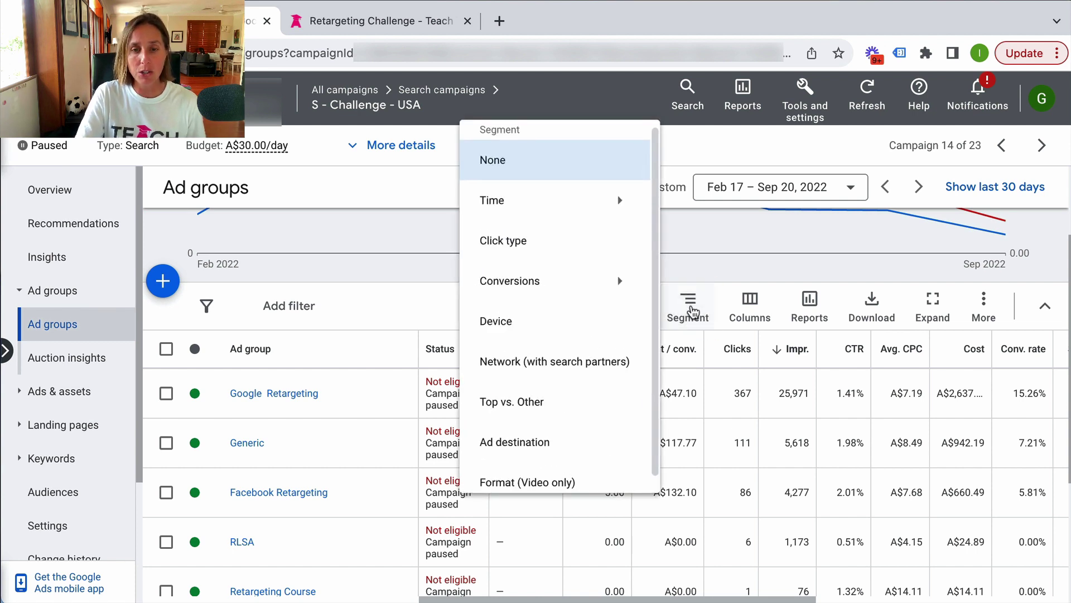
{"action": "left_click", "coordinate": [513, 320]}
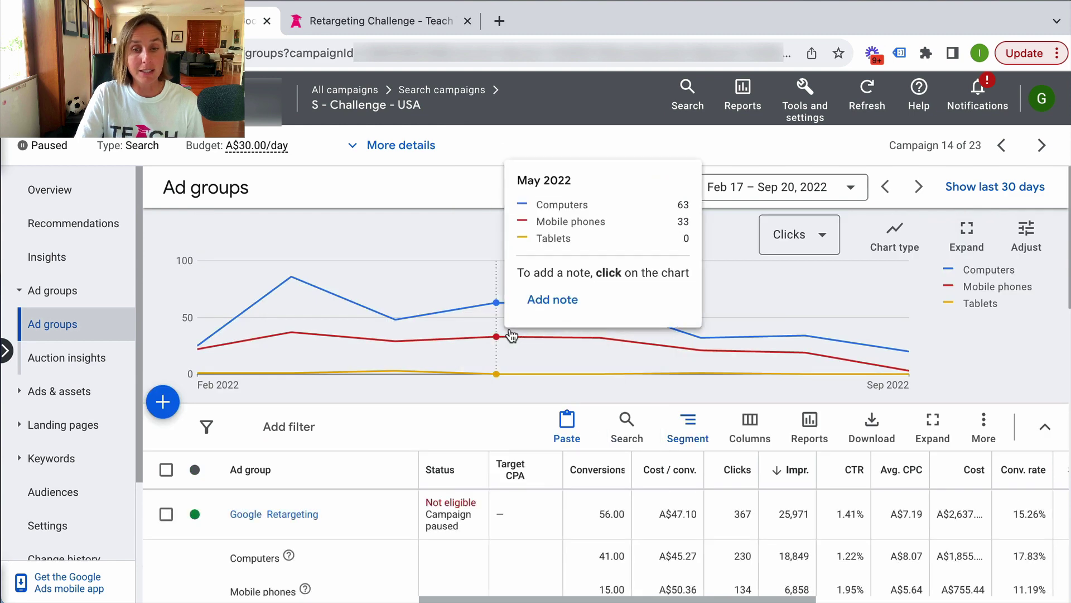
{"action": "scroll", "coordinate": [481, 428], "scroll_direction": "down", "scroll_amount": 1}
{"action": "scroll", "coordinate": [481, 428], "scroll_direction": "down", "scroll_amount": 3}
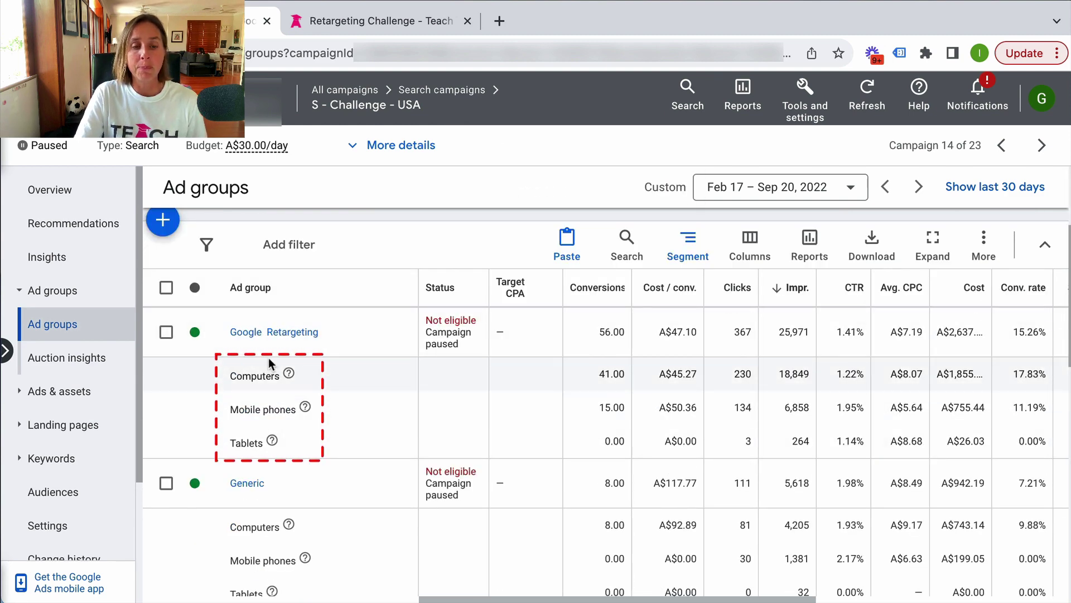
{"action": "left_click_drag", "start_coordinate": [235, 379], "coordinate": [971, 374]}
{"action": "left_click", "coordinate": [446, 389]}
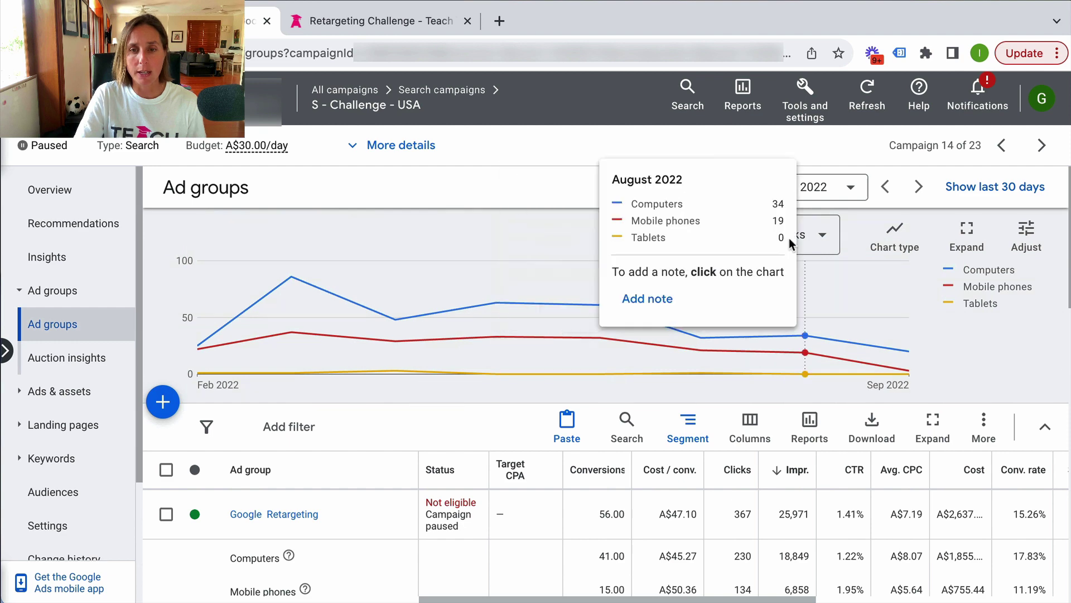
Switch the chart metric from Clicks to Conversions to plot conversions per device.
{"action": "left_click", "coordinate": [825, 239]}
{"action": "mouse_move", "coordinate": [840, 360]}
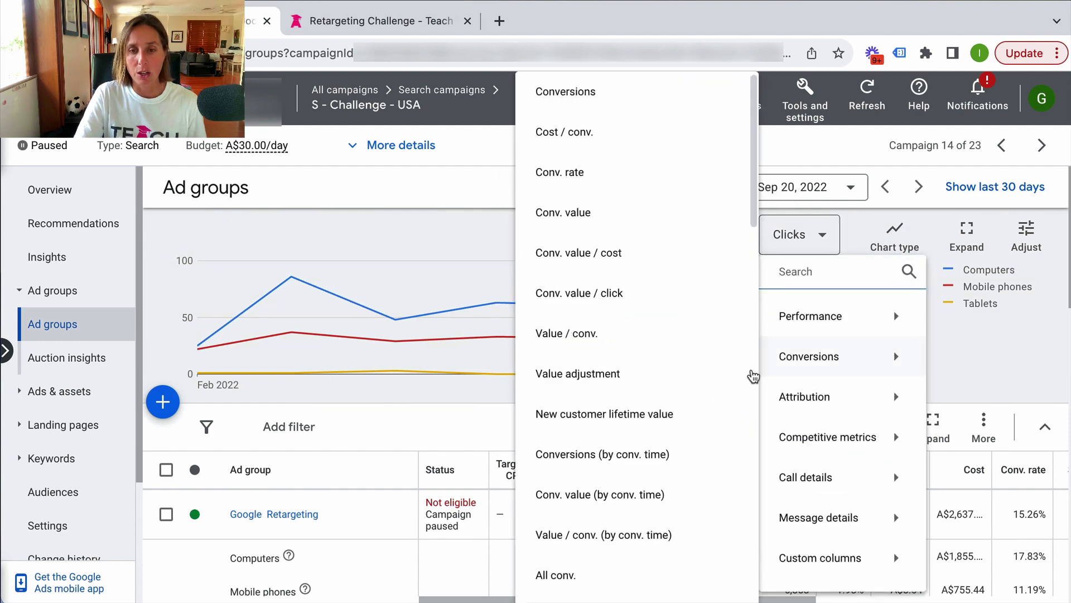
{"action": "left_click", "coordinate": [580, 103]}
{"action": "mouse_move", "coordinate": [424, 301]}
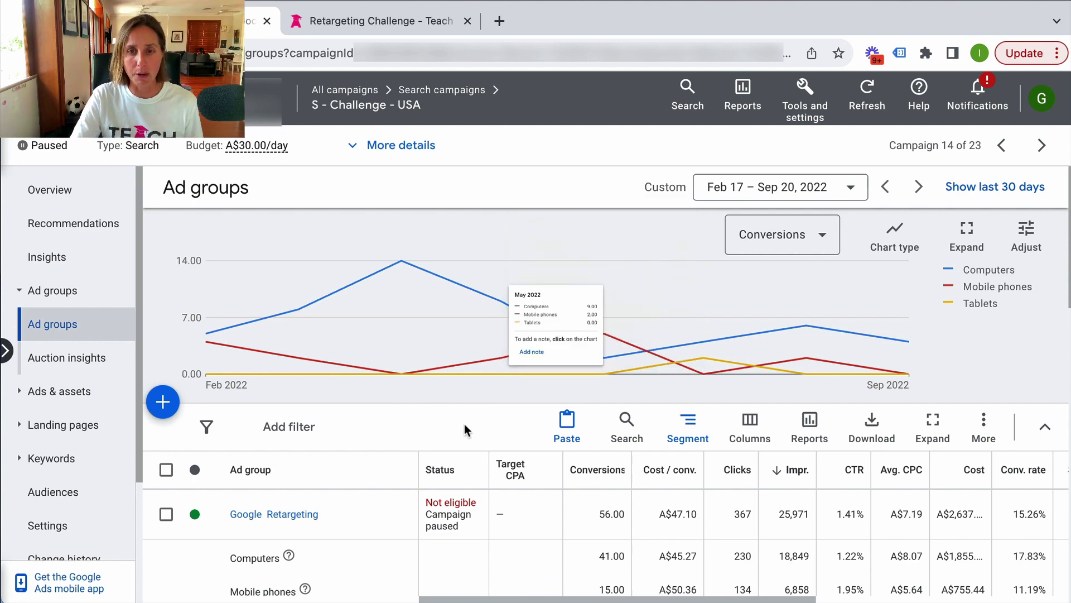
{"action": "scroll", "coordinate": [480, 399], "scroll_direction": "down", "scroll_amount": 3}
{"action": "scroll", "coordinate": [483, 404], "scroll_direction": "down", "scroll_amount": 3}
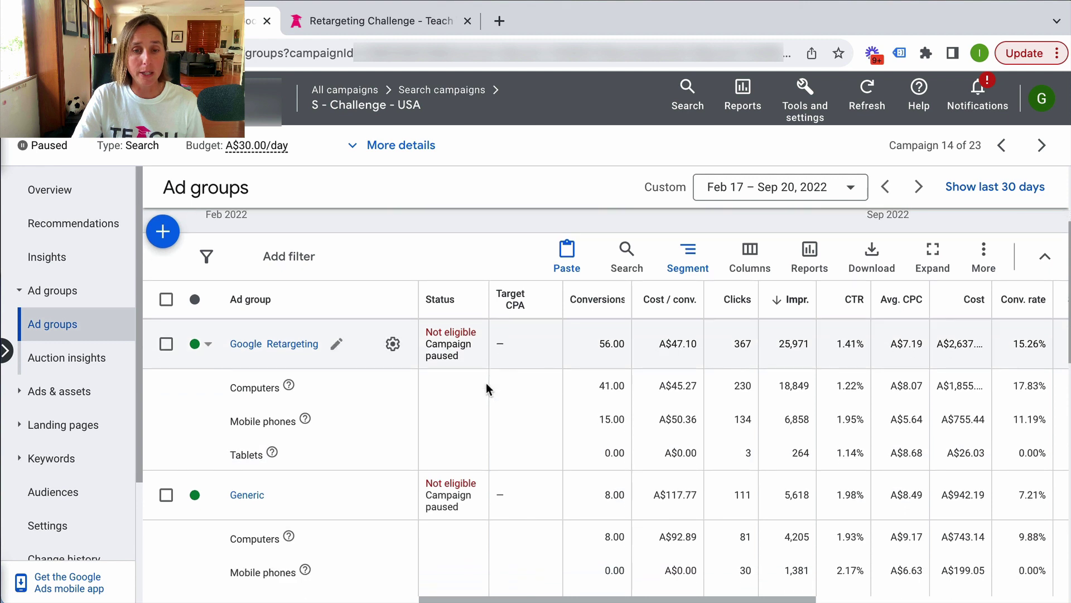
{"action": "scroll", "coordinate": [487, 422], "scroll_direction": "down", "scroll_amount": 1}
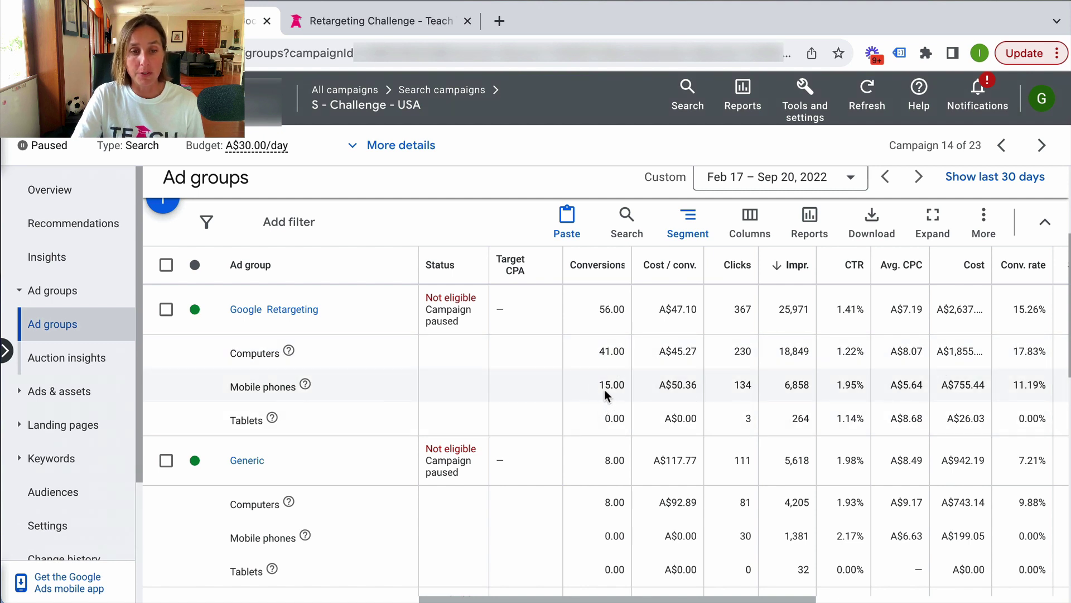
{"action": "left_click_drag", "start_coordinate": [648, 596], "coordinate": [671, 597]}
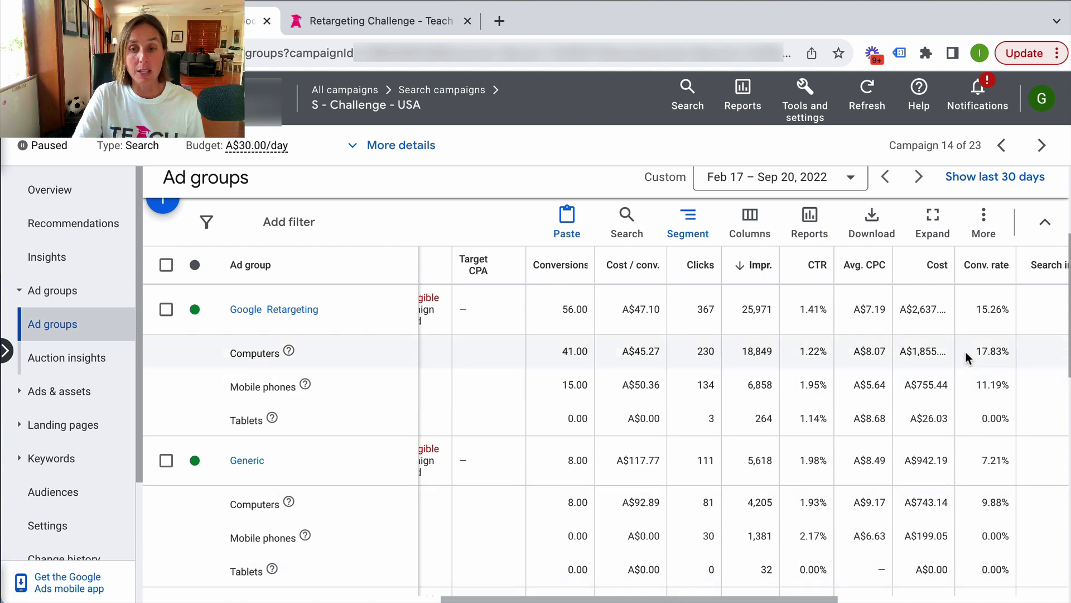
{"action": "left_click_drag", "start_coordinate": [967, 357], "coordinate": [993, 352]}
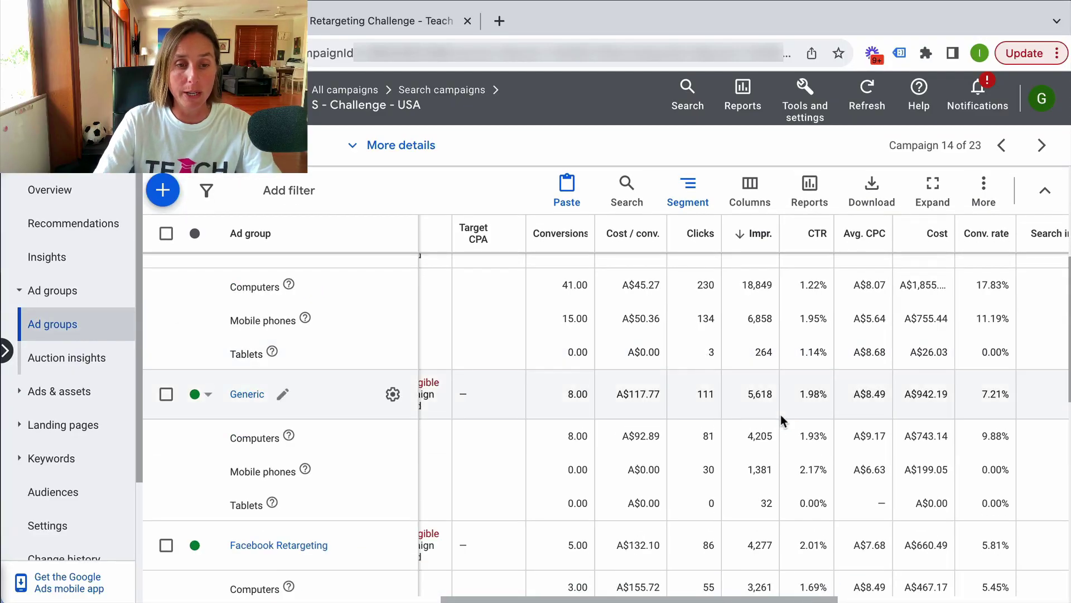
{"action": "scroll", "coordinate": [781, 414], "scroll_direction": "down", "scroll_amount": 3}
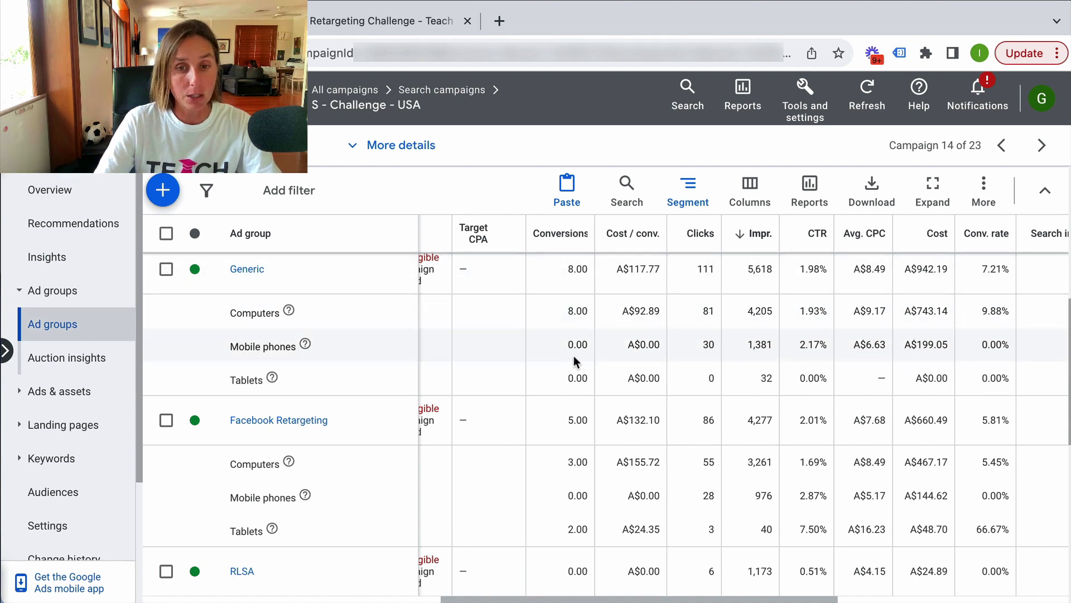
{"action": "scroll", "coordinate": [573, 375], "scroll_direction": "down", "scroll_amount": 1}
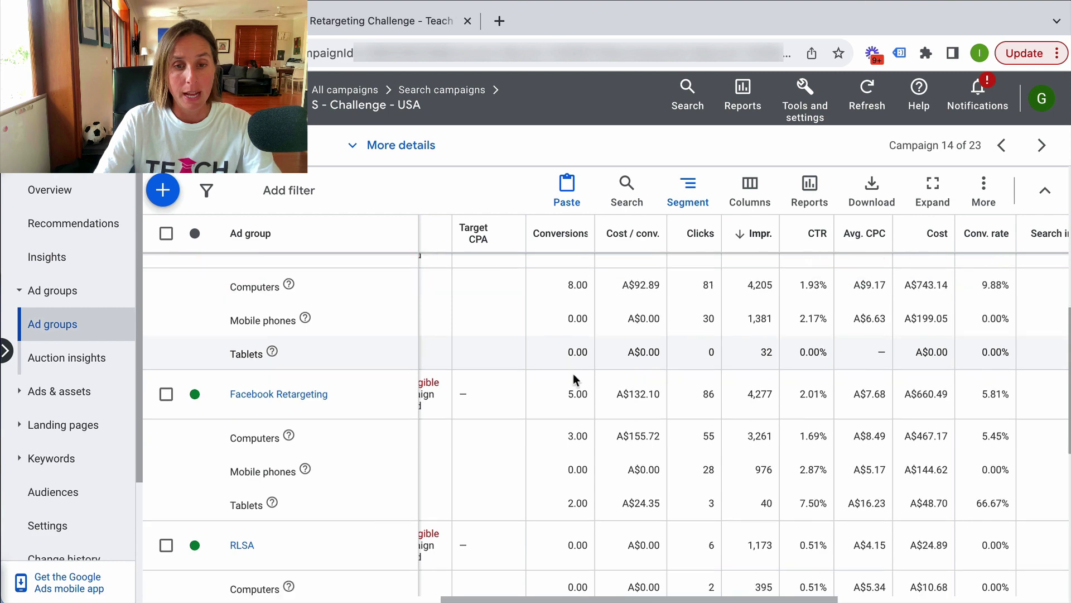
{"action": "left_click_drag", "start_coordinate": [559, 411], "coordinate": [574, 411]}
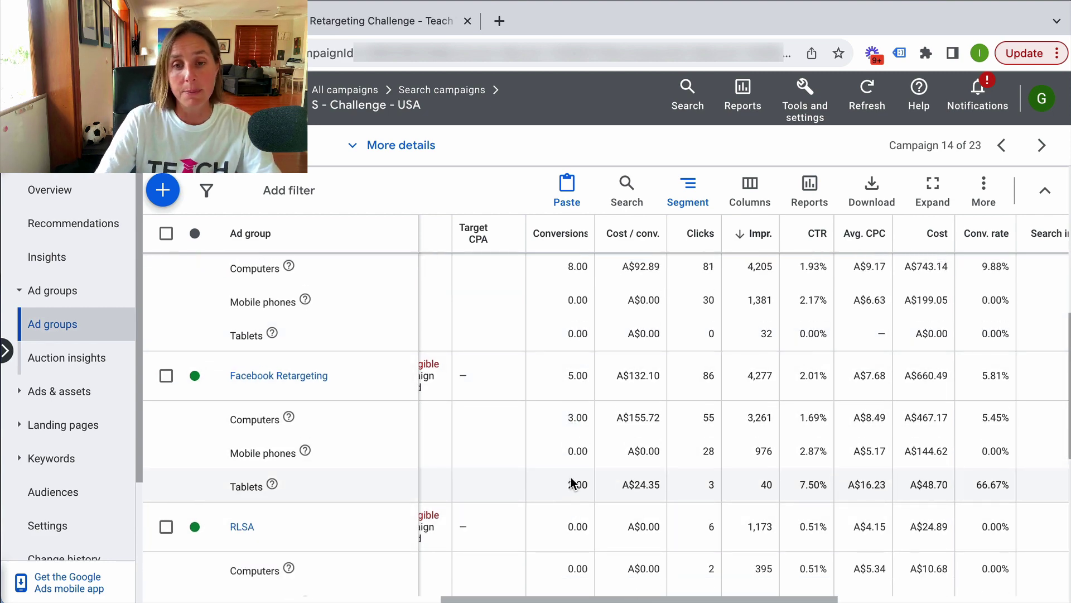
{"action": "scroll", "coordinate": [573, 481], "scroll_direction": "up", "scroll_amount": 2}
{"action": "scroll", "coordinate": [760, 449], "scroll_direction": "up", "scroll_amount": 5}
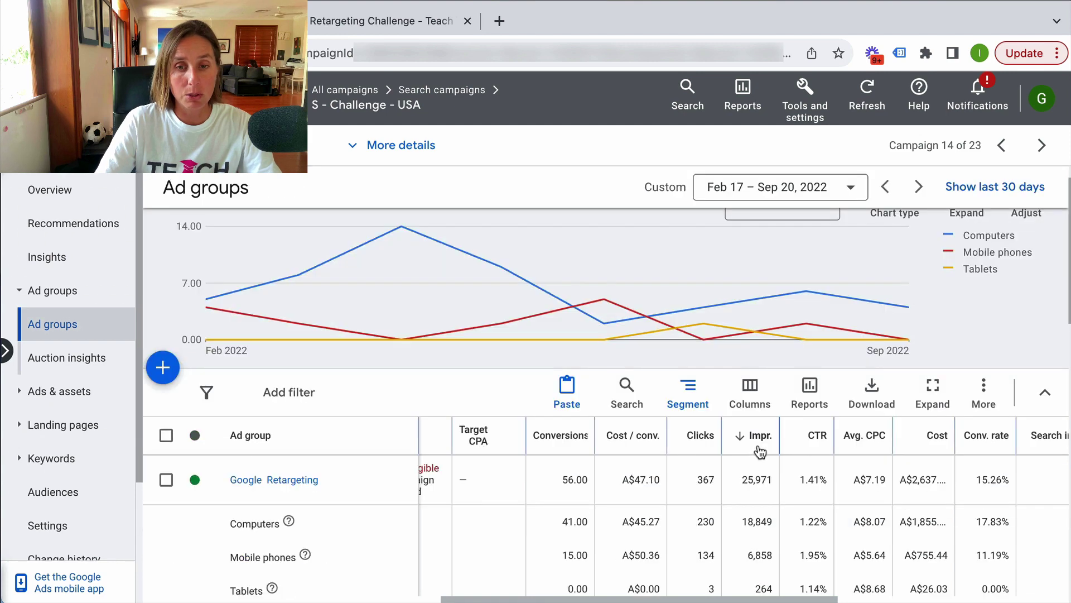
{"action": "scroll", "coordinate": [891, 493], "scroll_direction": "down", "scroll_amount": 2}
{"action": "scroll", "coordinate": [890, 494], "scroll_direction": "up", "scroll_amount": 1}
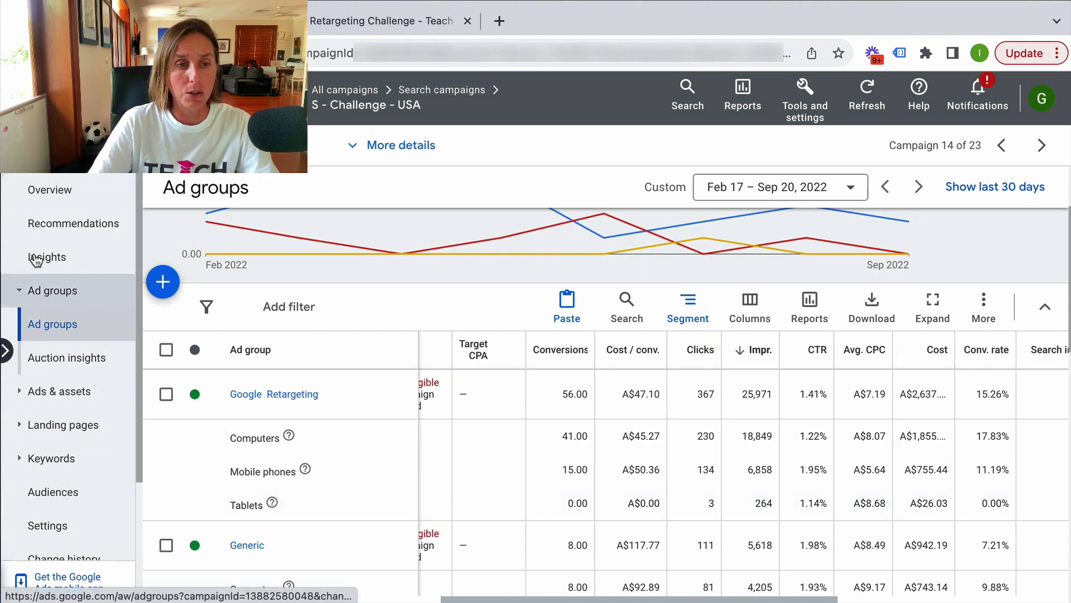
{"action": "scroll", "coordinate": [66, 427], "scroll_direction": "down", "scroll_amount": 1}
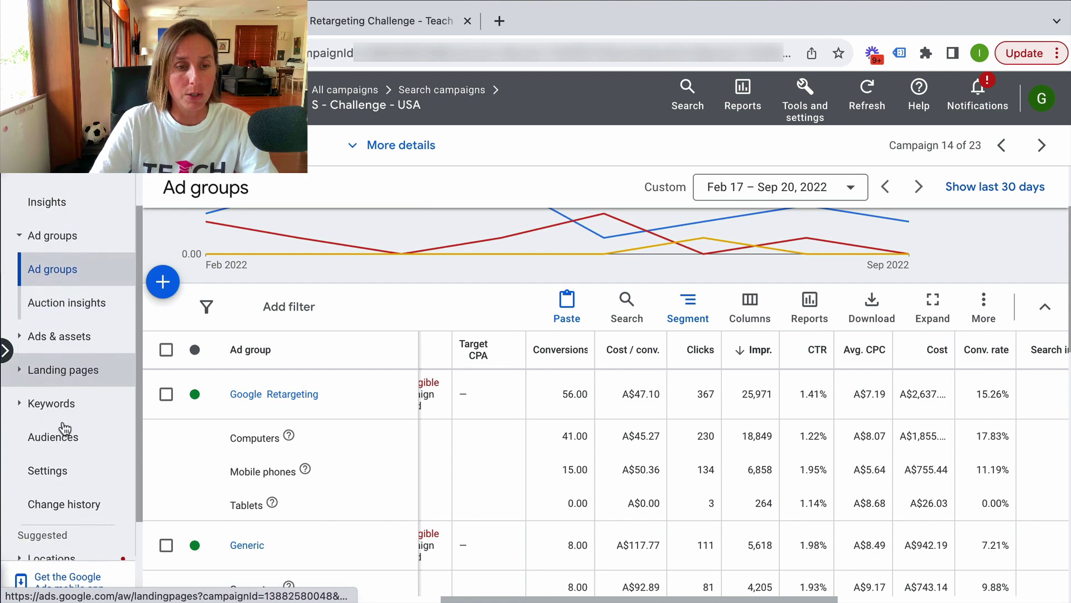
{"action": "scroll", "coordinate": [65, 427], "scroll_direction": "down", "scroll_amount": 2}
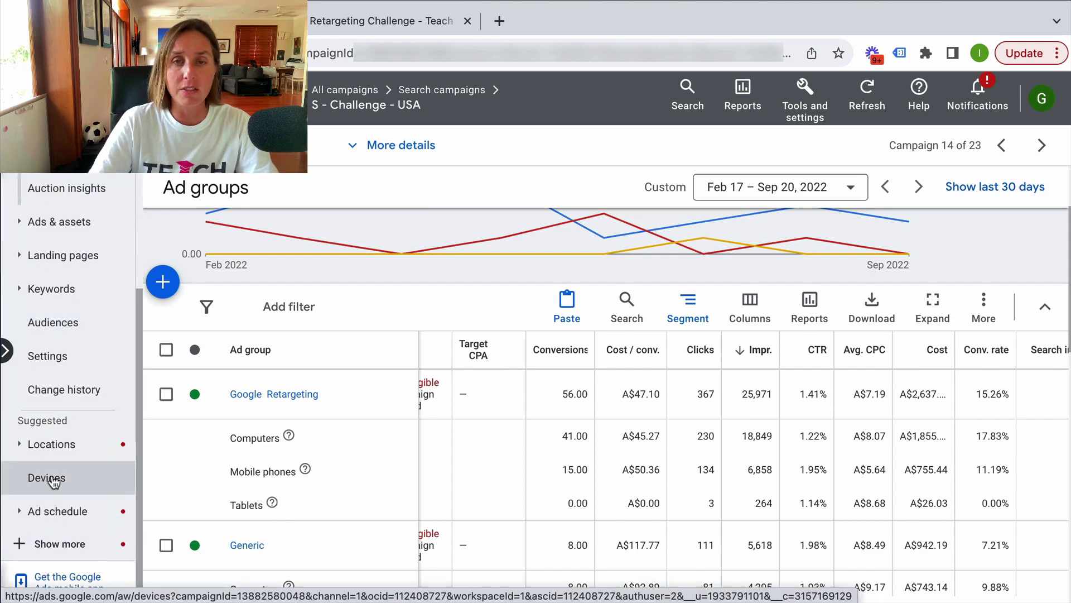
Go to the campaign's Devices page and scroll to the Computers, Mobile phones and Tablets rows.
{"action": "left_click", "coordinate": [54, 479]}
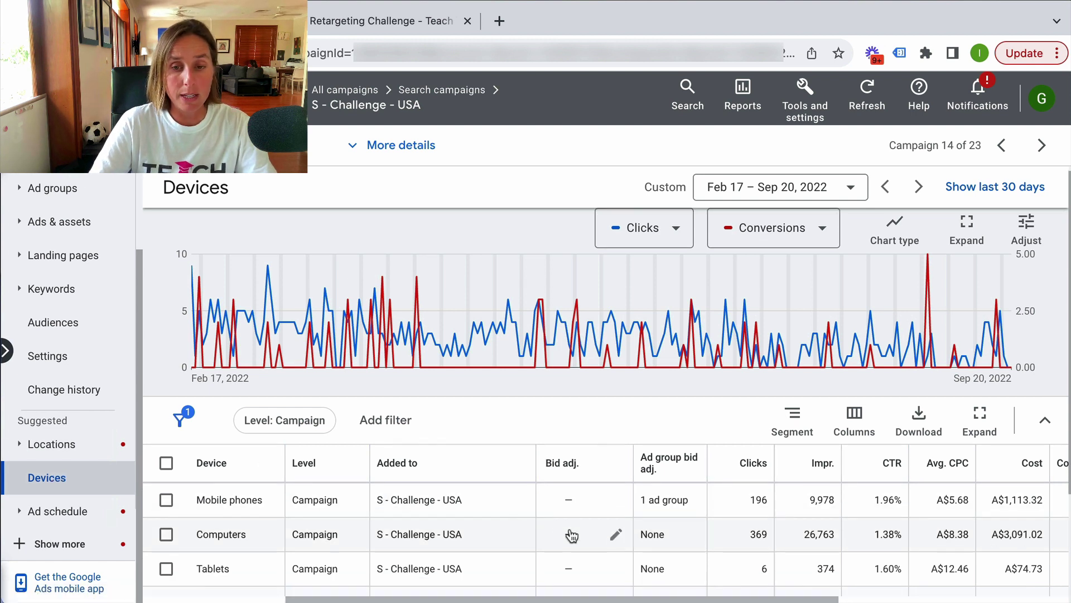
{"action": "scroll", "coordinate": [569, 536], "scroll_direction": "down", "scroll_amount": 1}
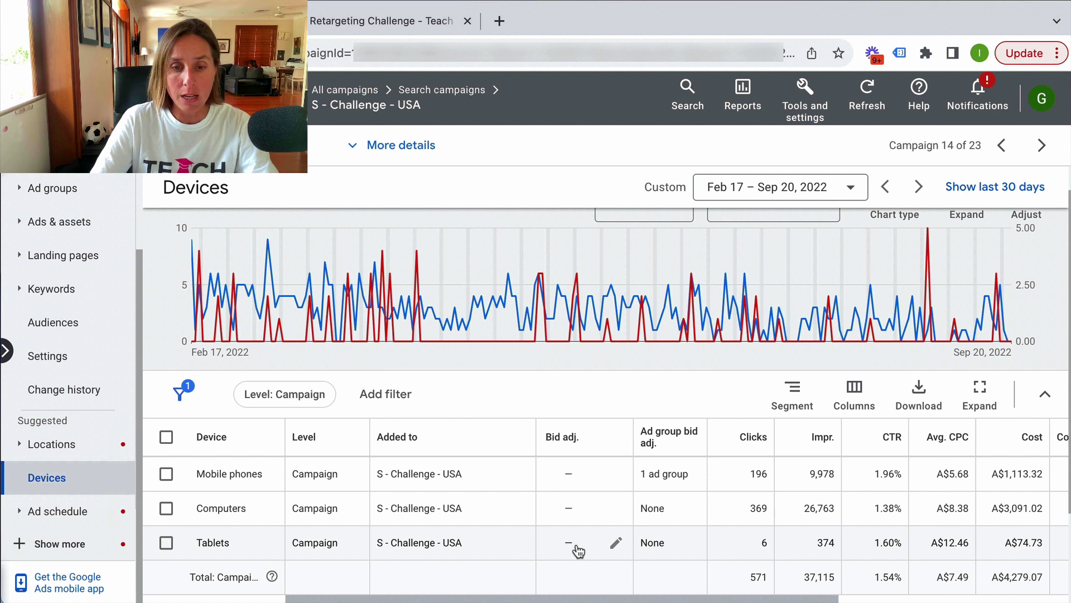
Give Tablets a Decrease bid adjustment of 100% and save it.
{"action": "left_click", "coordinate": [616, 543]}
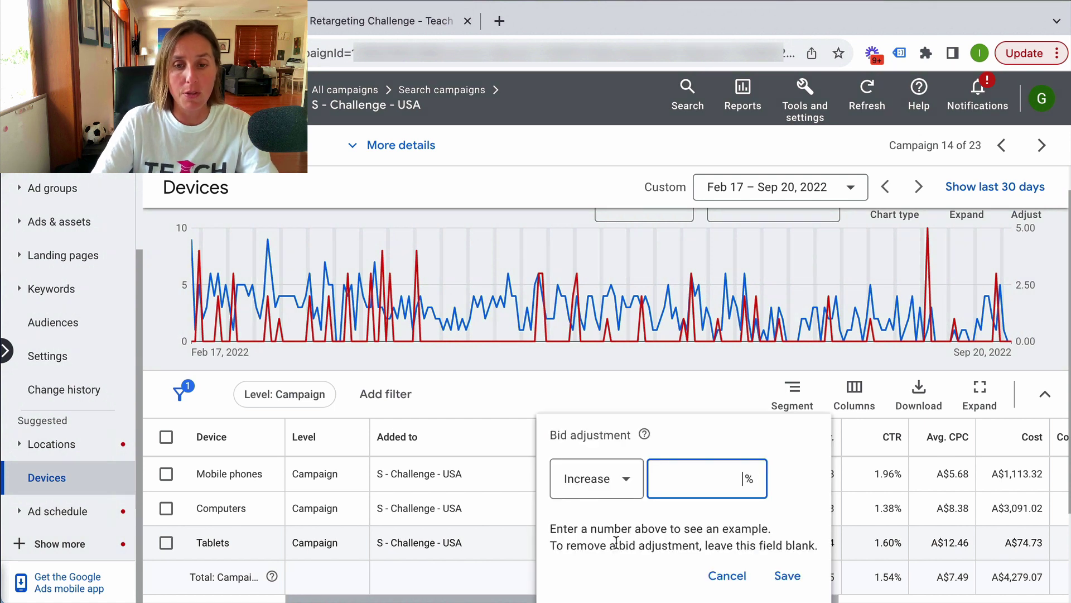
{"action": "left_click", "coordinate": [607, 474]}
{"action": "left_click", "coordinate": [596, 532]}
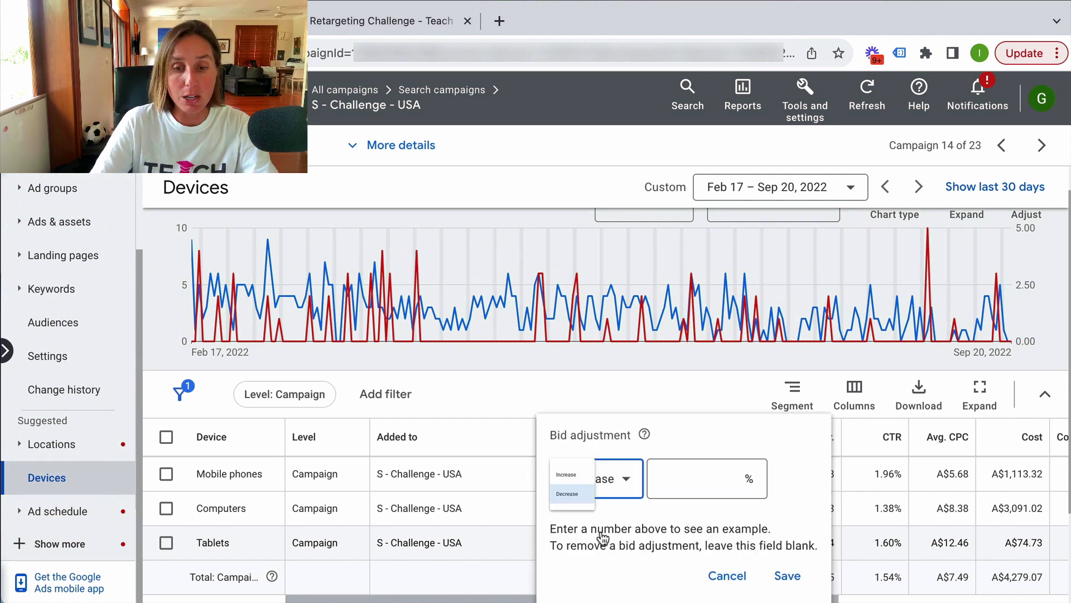
{"action": "left_click", "coordinate": [691, 483]}
{"action": "type", "text": "100"}
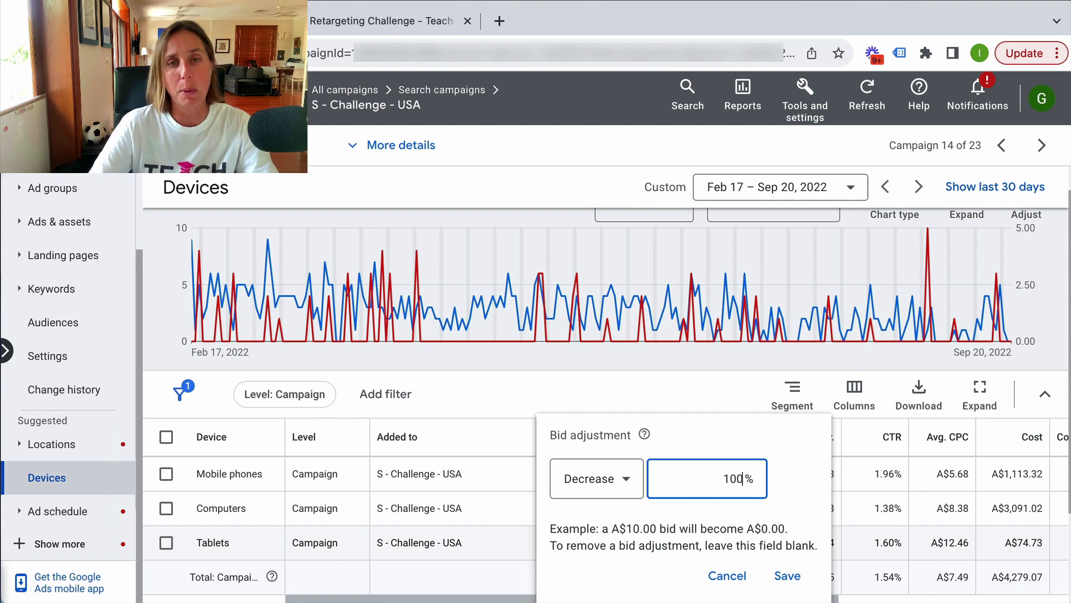
{"action": "left_click", "coordinate": [790, 576]}
{"action": "scroll", "coordinate": [804, 464], "scroll_direction": "down", "scroll_amount": 2}
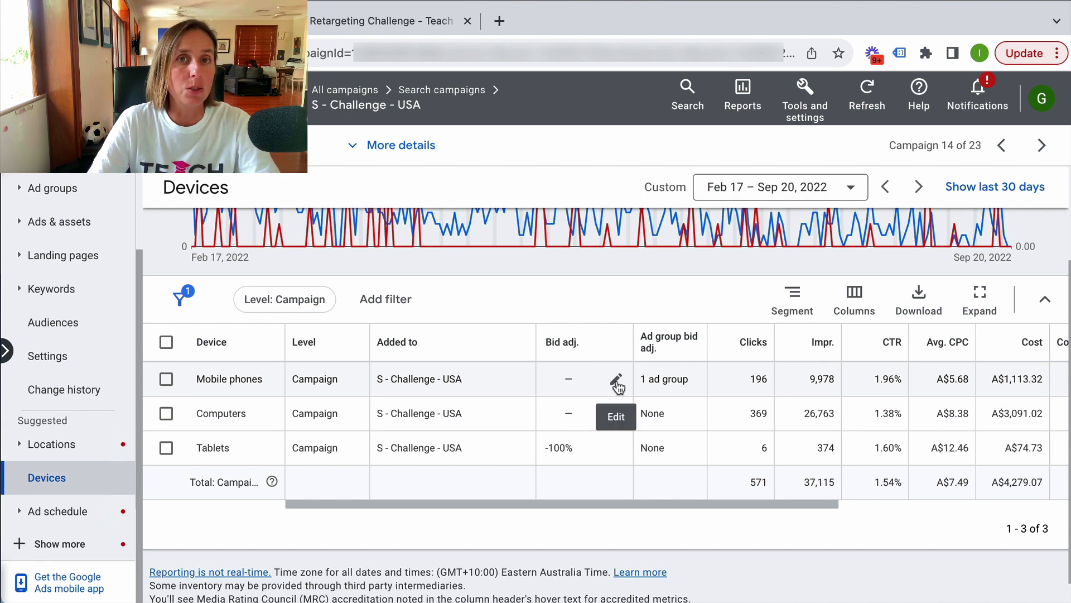
{"action": "scroll", "coordinate": [732, 457], "scroll_direction": "up", "scroll_amount": 3}
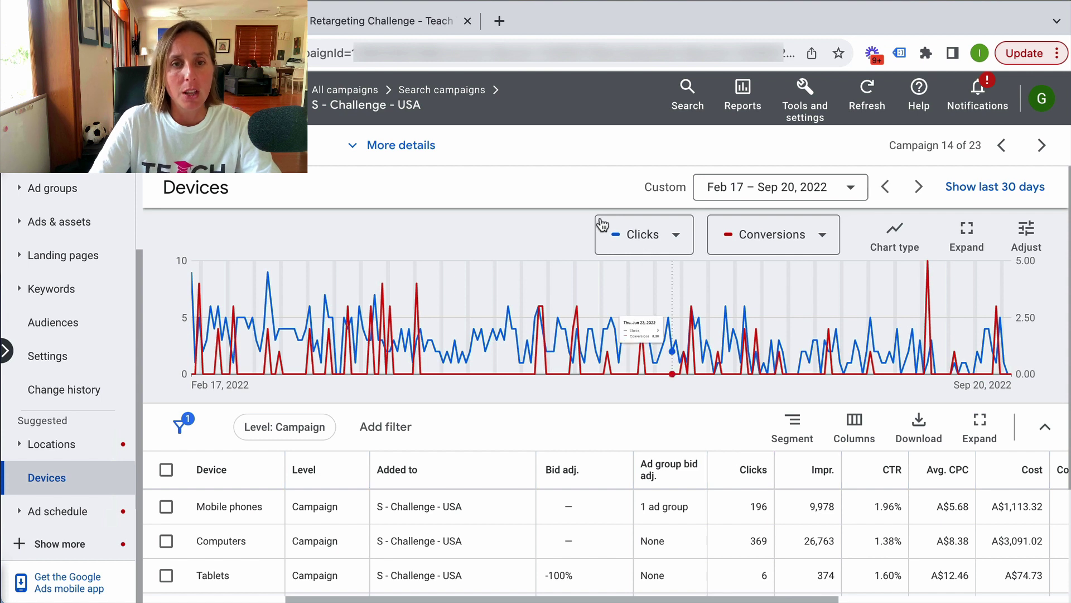
{"action": "mouse_move", "coordinate": [435, 111]}
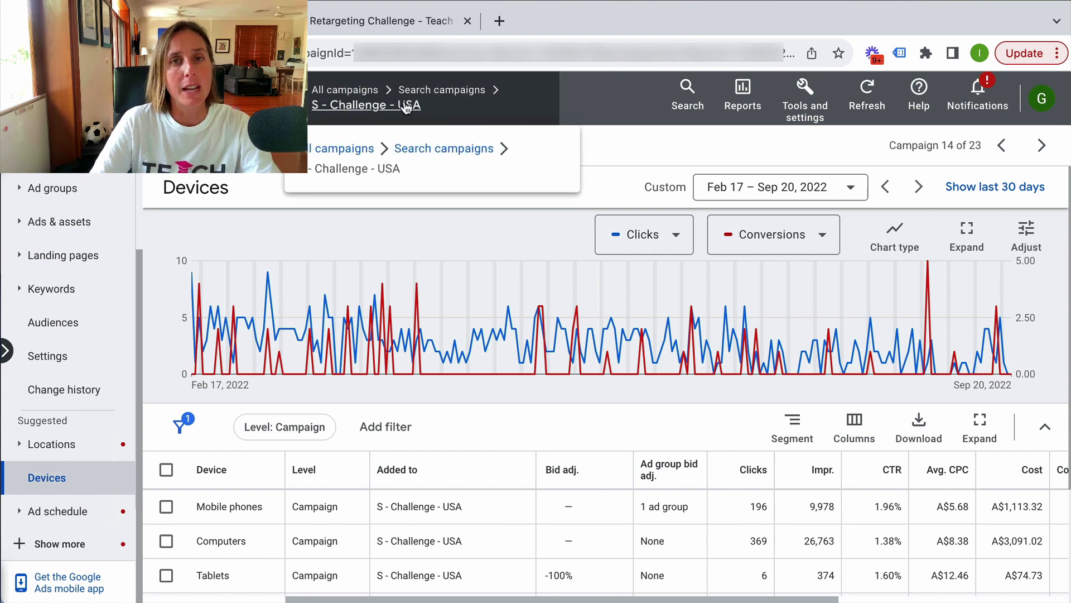